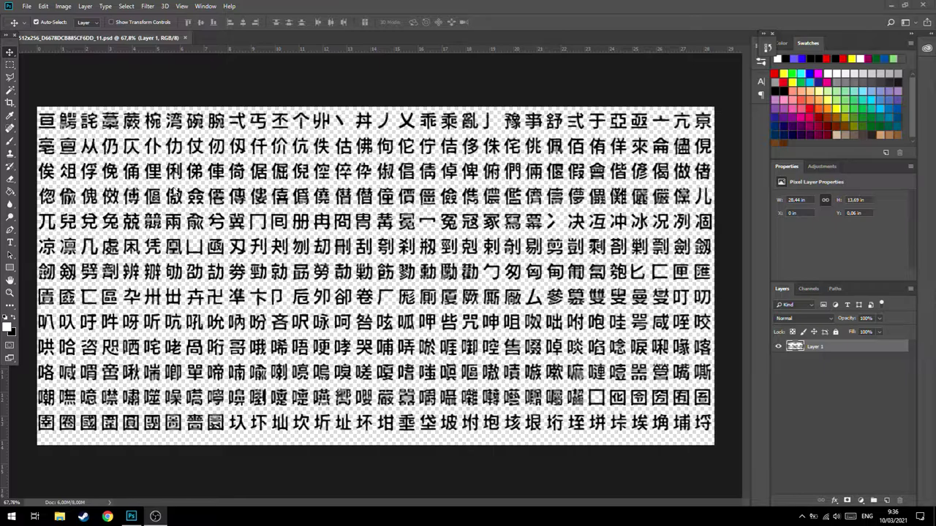
# Step: Zoom the CJK glyph atlas between about 56% and 159%, ending near 134%
pyautogui.scroll(2, 312, 196)
pyautogui.scroll(1, 321, 196)
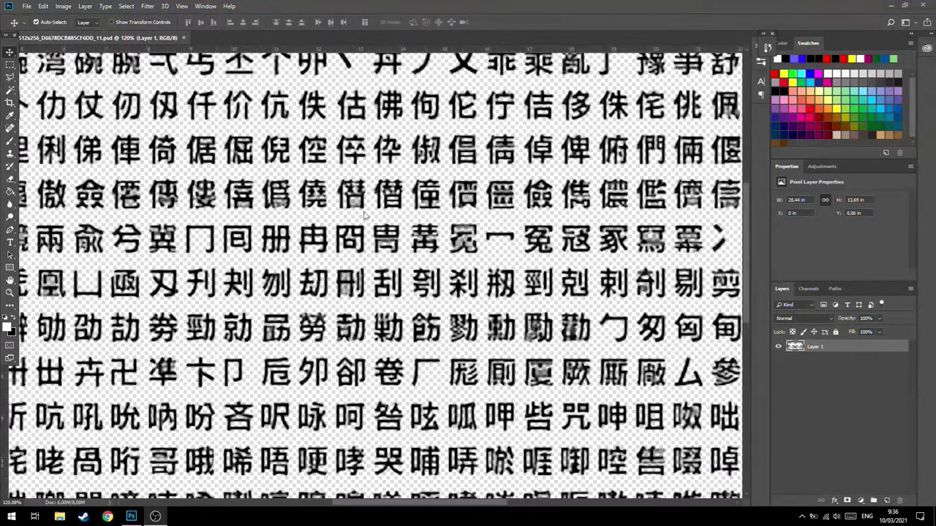
pyautogui.scroll(2, 337, 196)
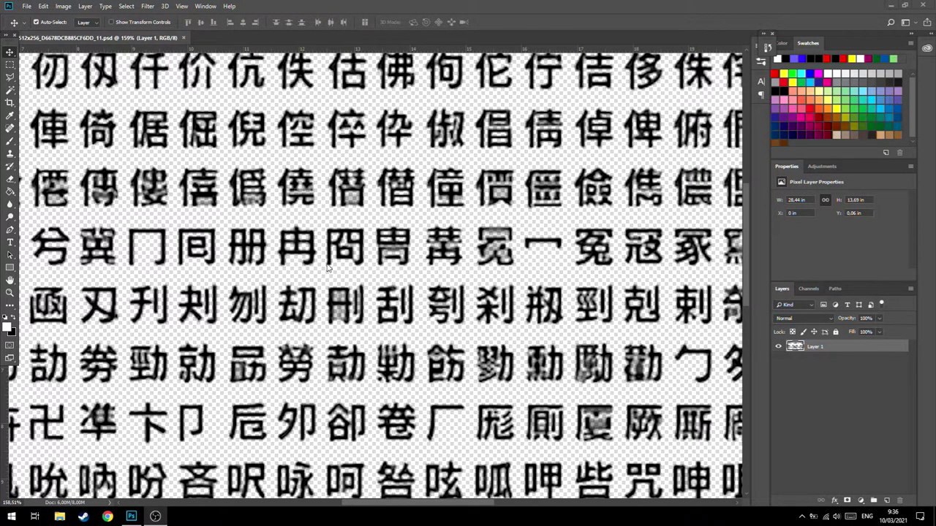
pyautogui.scroll(-1, 327, 267)
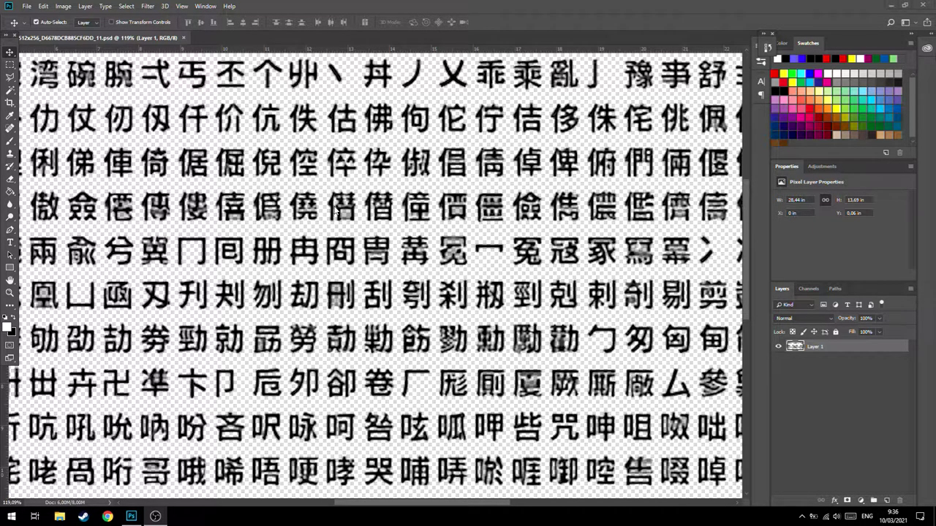
pyautogui.scroll(-1, 337, 209)
pyautogui.scroll(-1, 335, 210)
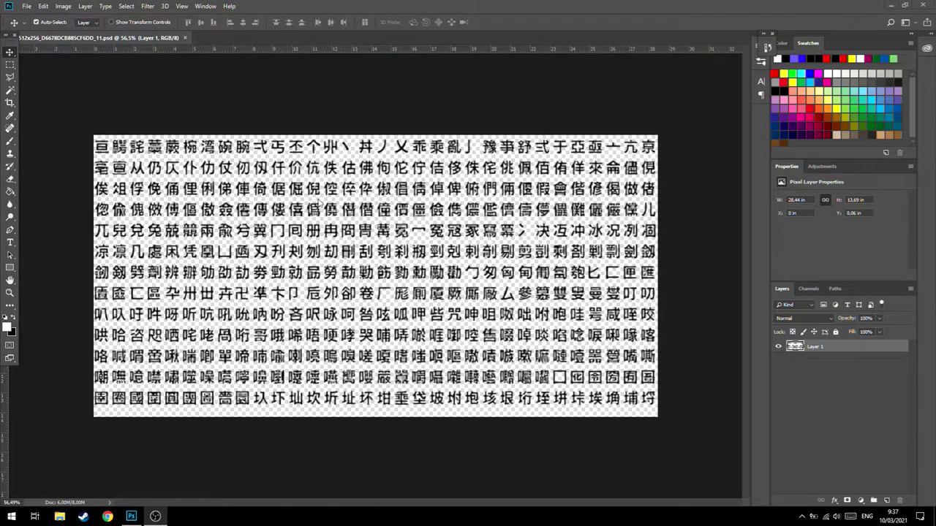
pyautogui.scroll(1, 320, 203)
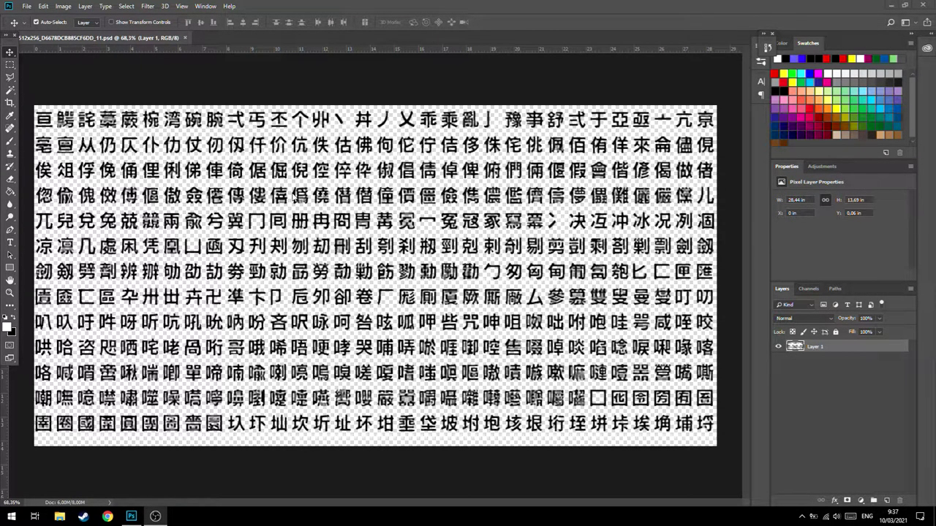
pyautogui.scroll(2, 247, 222)
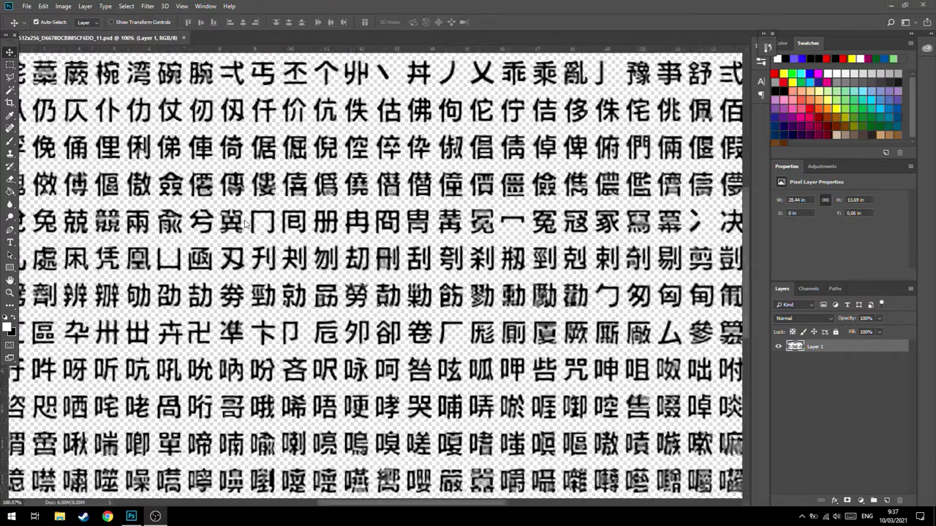
pyautogui.scroll(1, 247, 222)
pyautogui.scroll(-1, 247, 222)
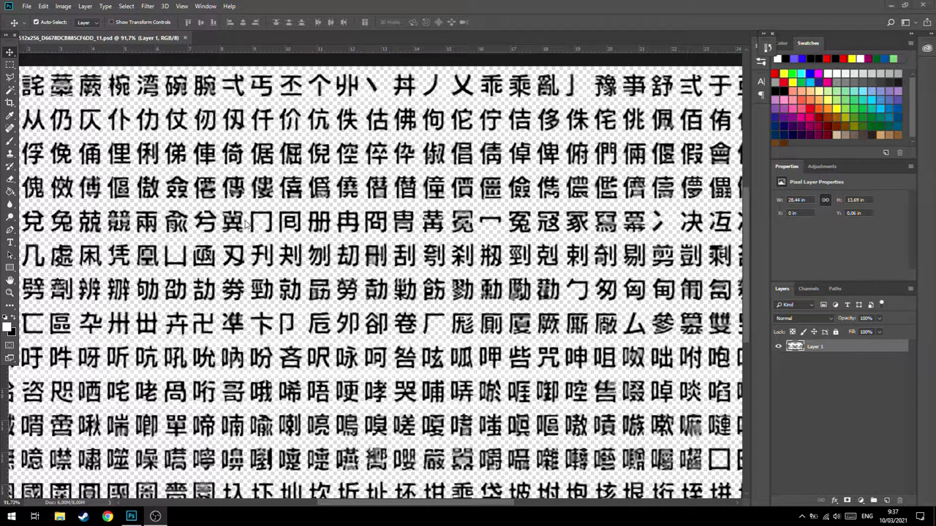
pyautogui.scroll(1, 183, 236)
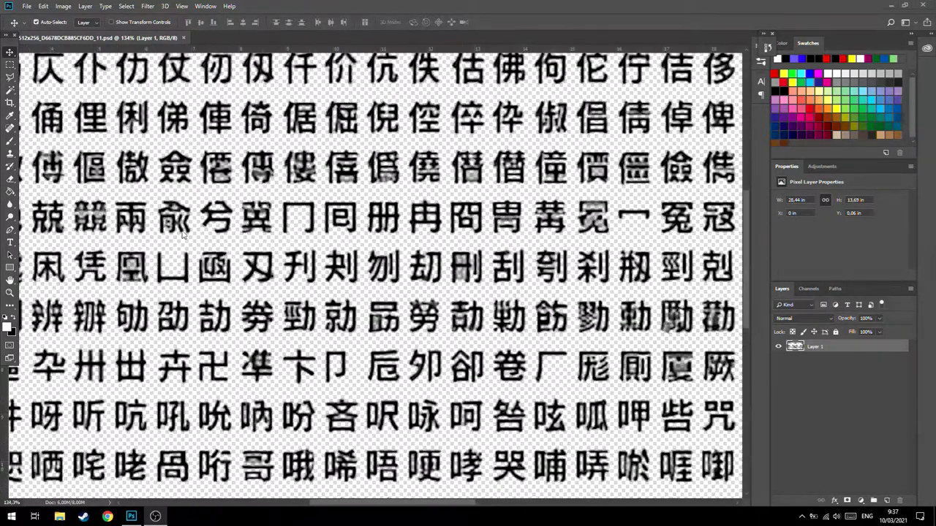
# Step: Zoom the atlas to 179%, back to 122%, then in to about 262%
pyautogui.scroll(1, 322, 223)
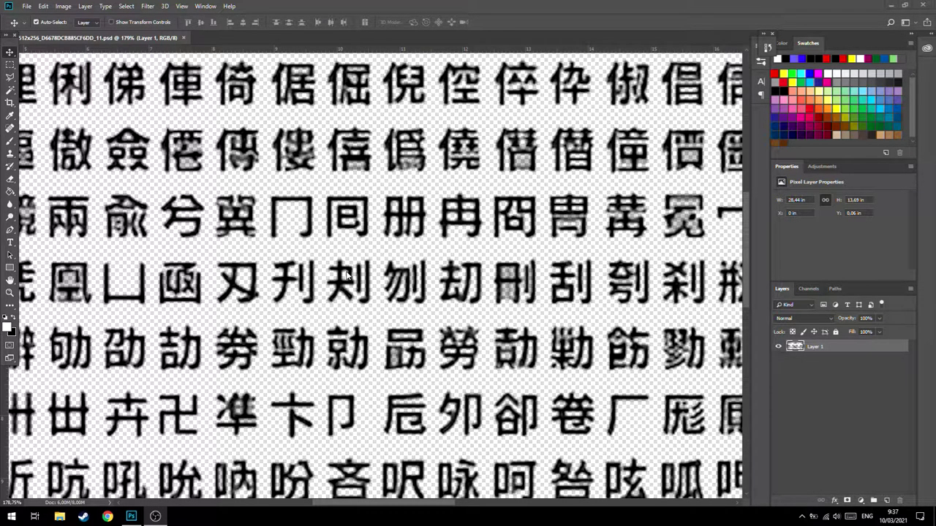
pyautogui.scroll(-3, 574, 299)
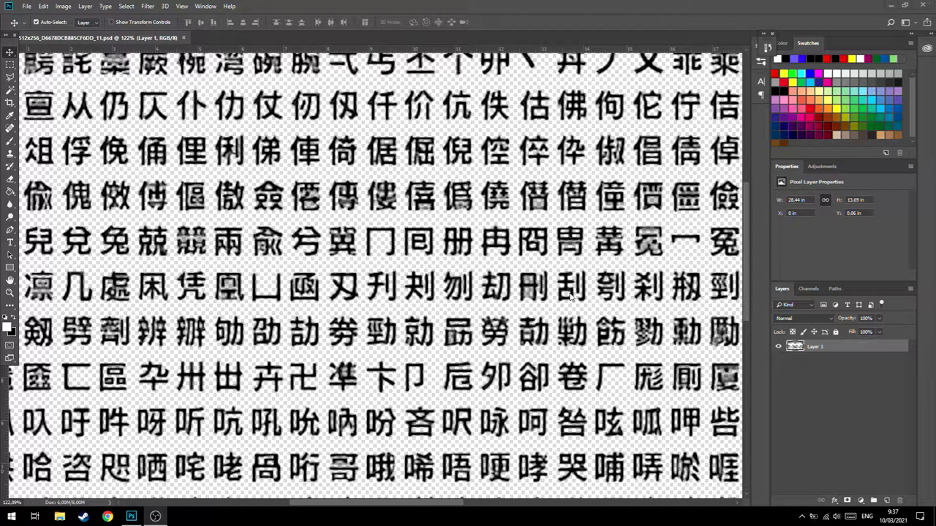
pyautogui.scroll(3, 571, 296)
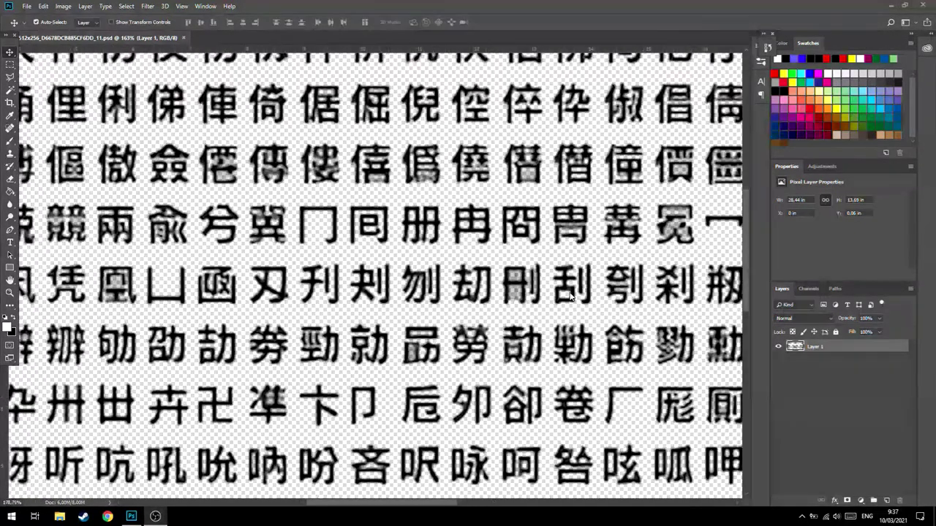
pyautogui.scroll(2, 571, 296)
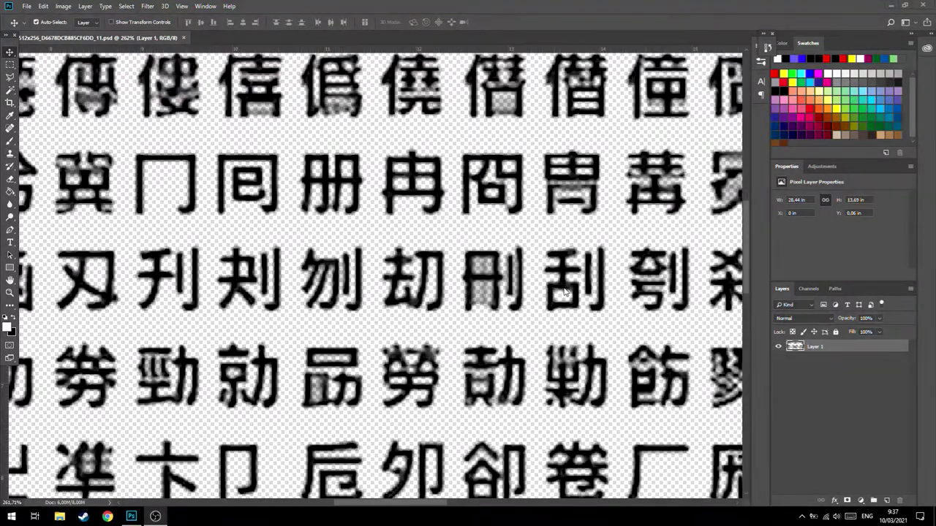
# Step: Open the Image Size dialog from the Image menu
pyautogui.click(63, 6)
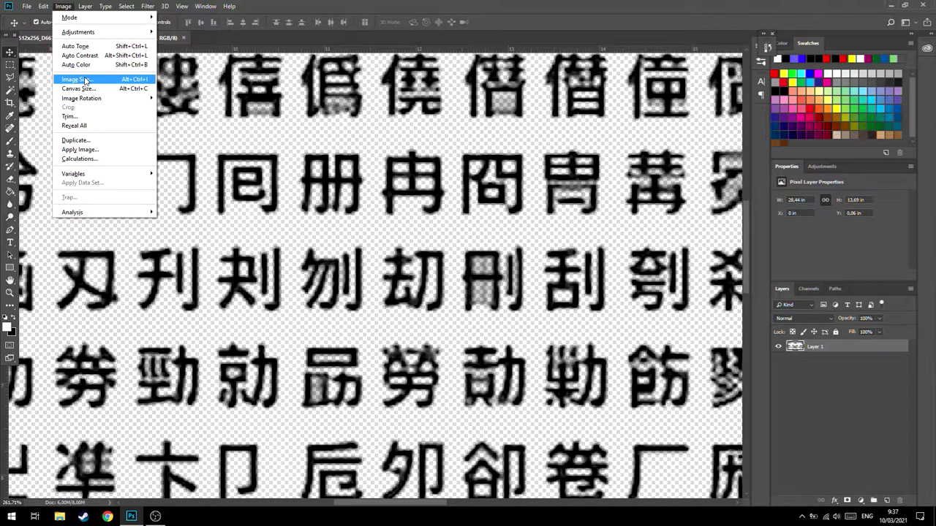
pyautogui.click(86, 80)
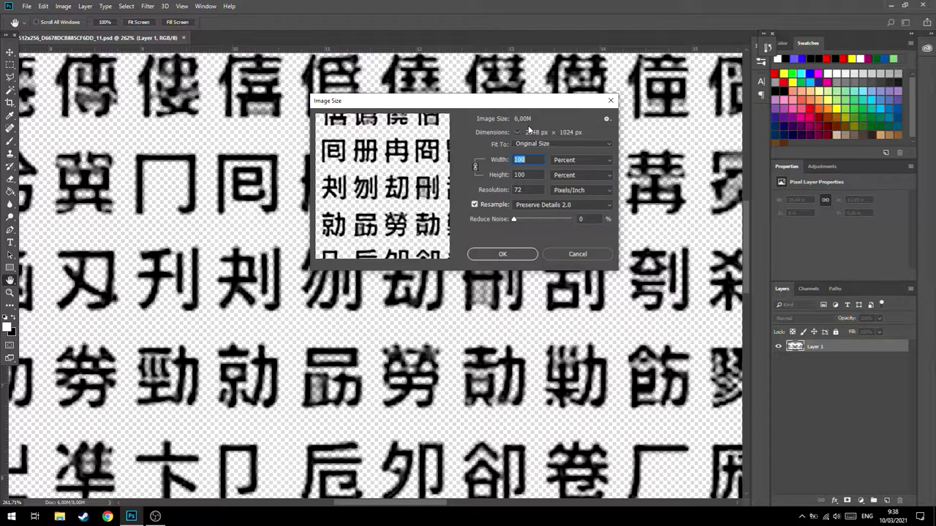
# Step: Enter 50 percent width so the atlas becomes 1024 × 512 px at 1.50M
pyautogui.write('50')
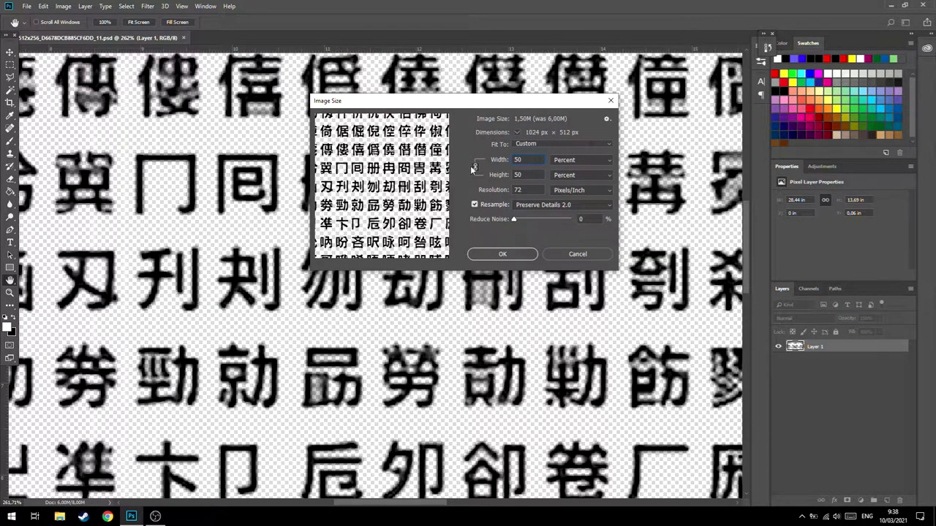
# Step: Replace the width with 200 percent, giving 4096 × 2048 px at 24.0M
pyautogui.doubleClick(522, 161)
pyautogui.write('200')
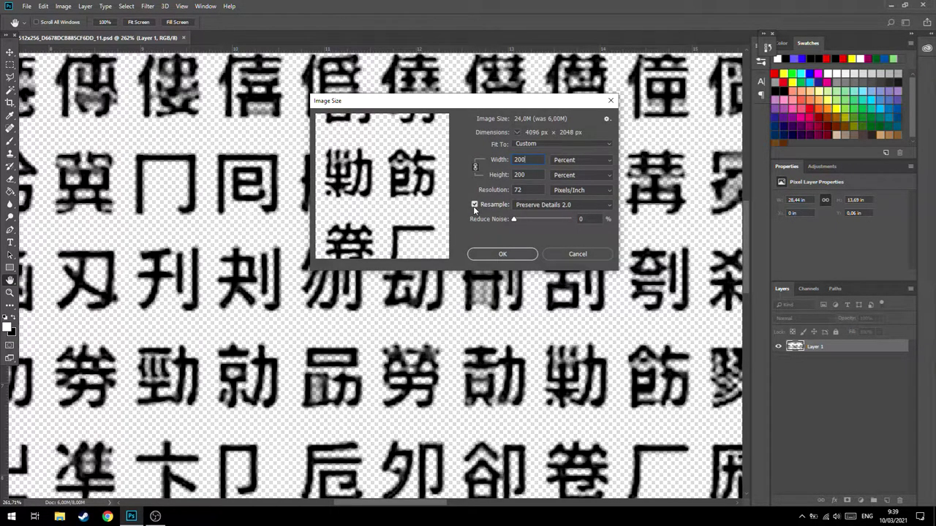
# Step: Set the resize preview to 33.3% then 200%, keeping Preserve Details 2.0 resampling
pyautogui.click(527, 205)
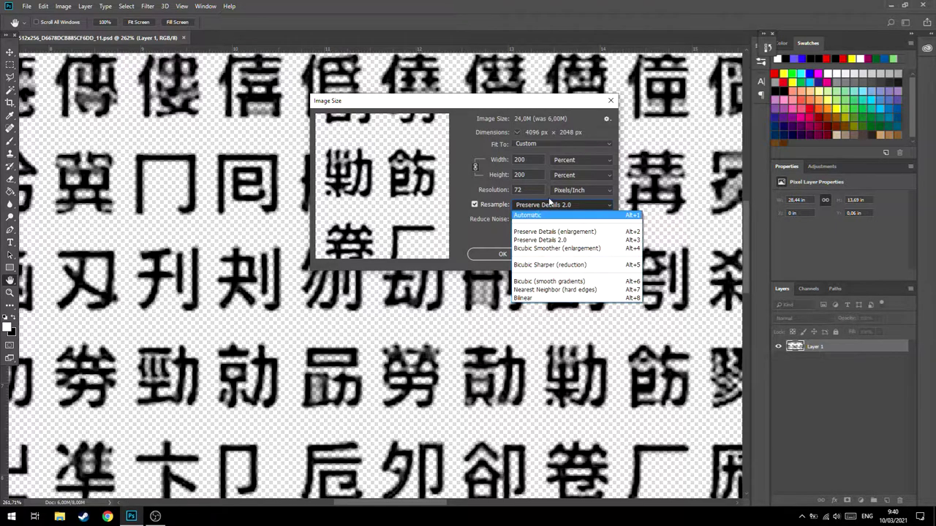
pyautogui.click(540, 242)
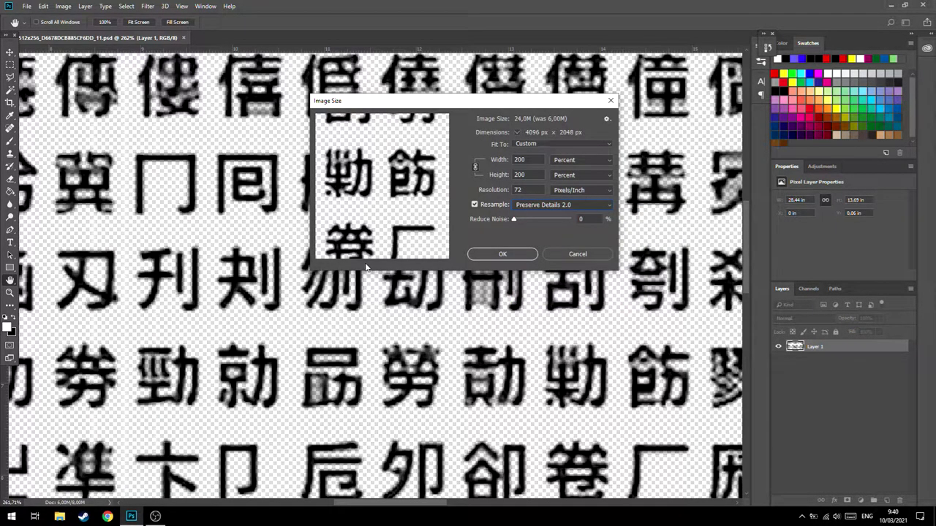
pyautogui.click(361, 249)
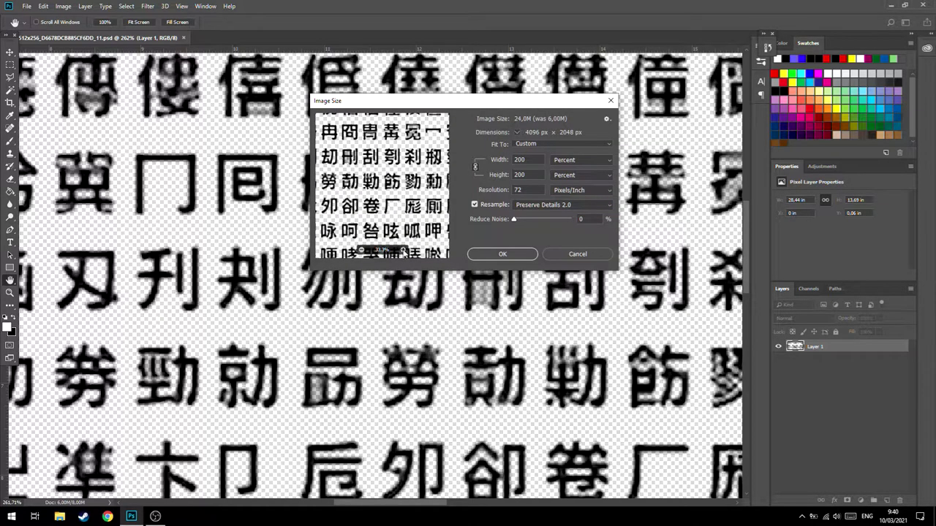
pyautogui.click(403, 249)
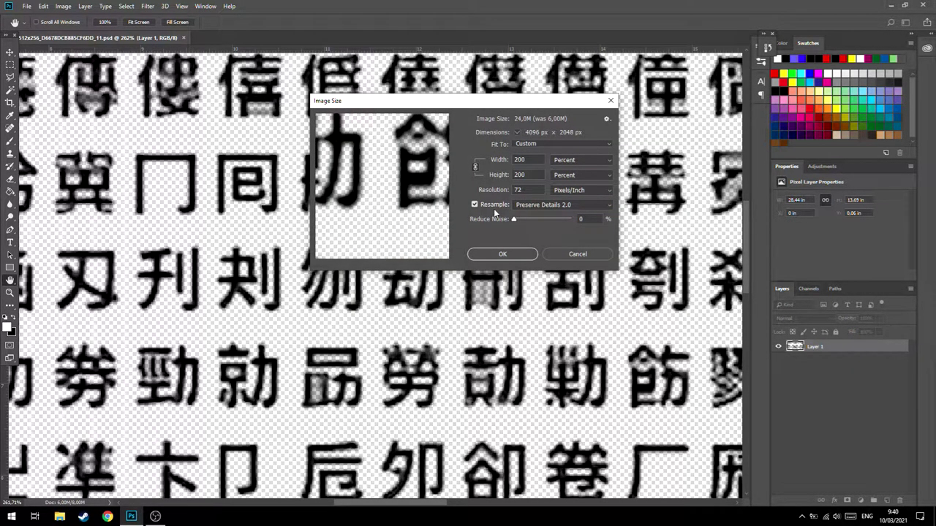
pyautogui.click(560, 205)
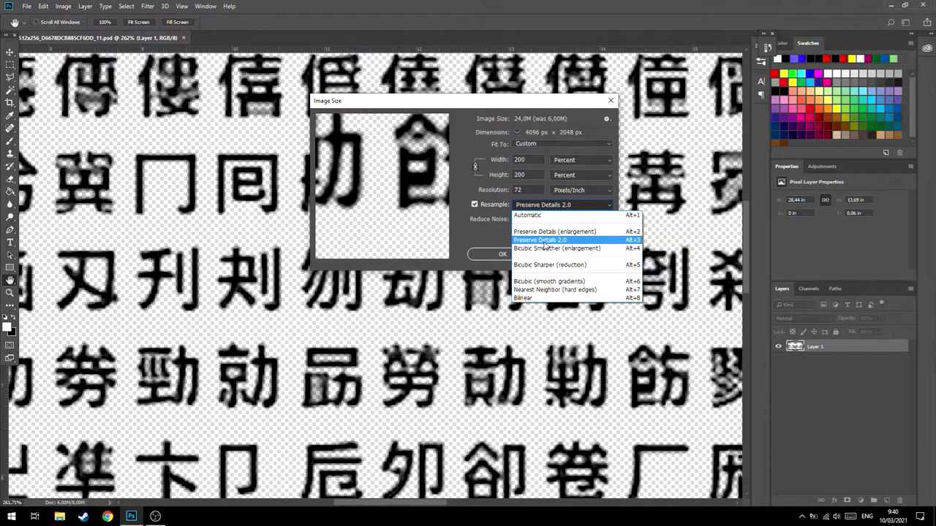
pyautogui.click(544, 243)
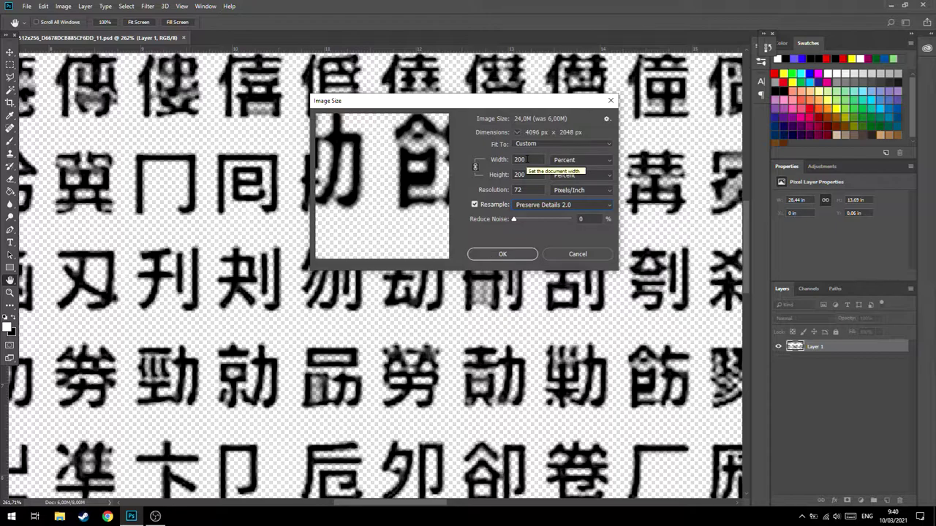
# Step: Cancel the resize and zoom the whole atlas out to about 47%, then 63%
pyautogui.click(576, 254)
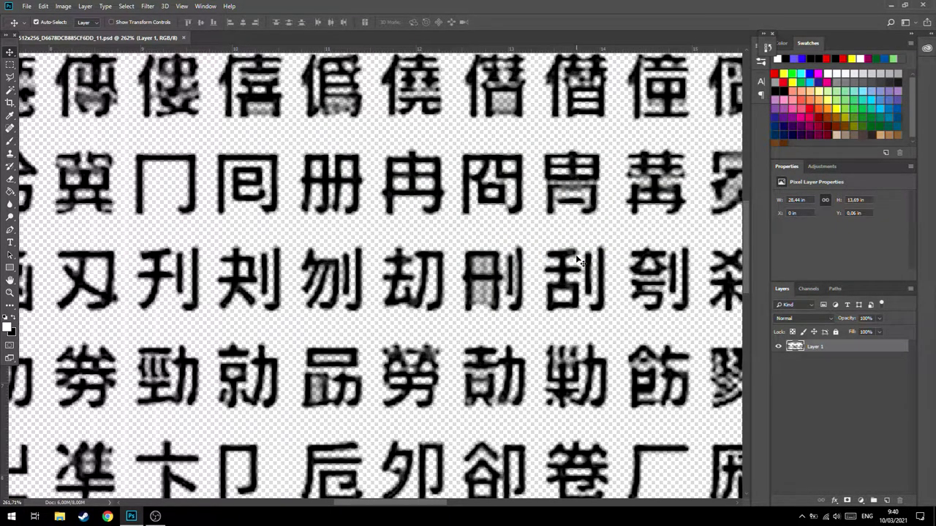
pyautogui.scroll(-3, 530, 268)
pyautogui.scroll(-5, 527, 273)
pyautogui.scroll(-2, 526, 278)
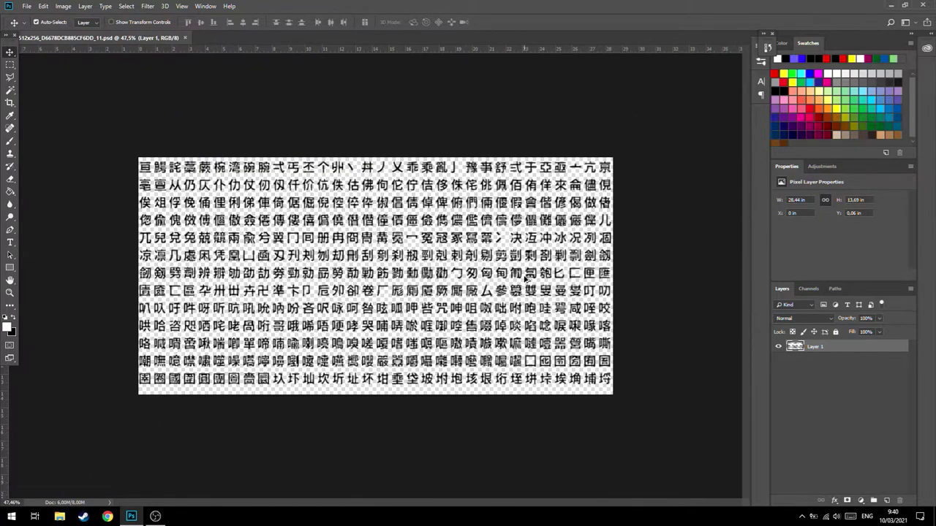
pyautogui.scroll(1, 526, 279)
pyautogui.scroll(1, 526, 281)
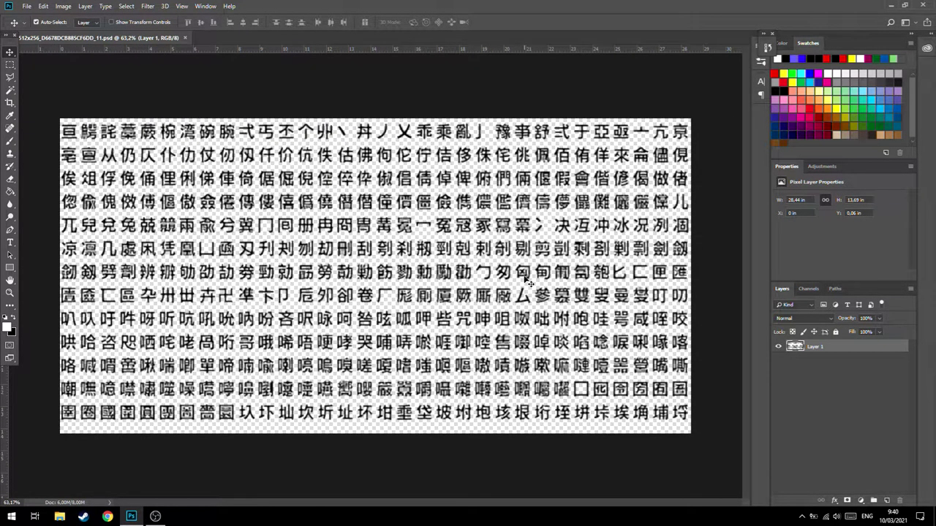